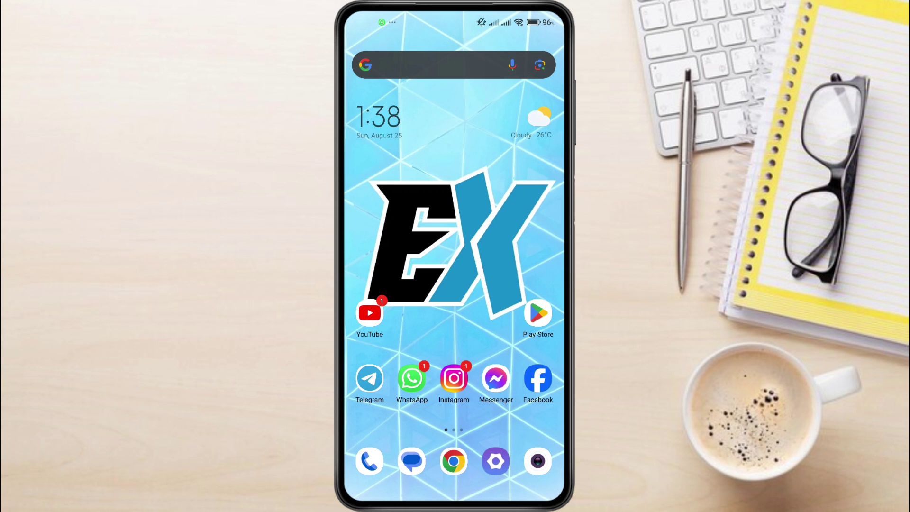
- Search the Play Store for "castle" to list Castle - Make and Play
left_click(538, 313)
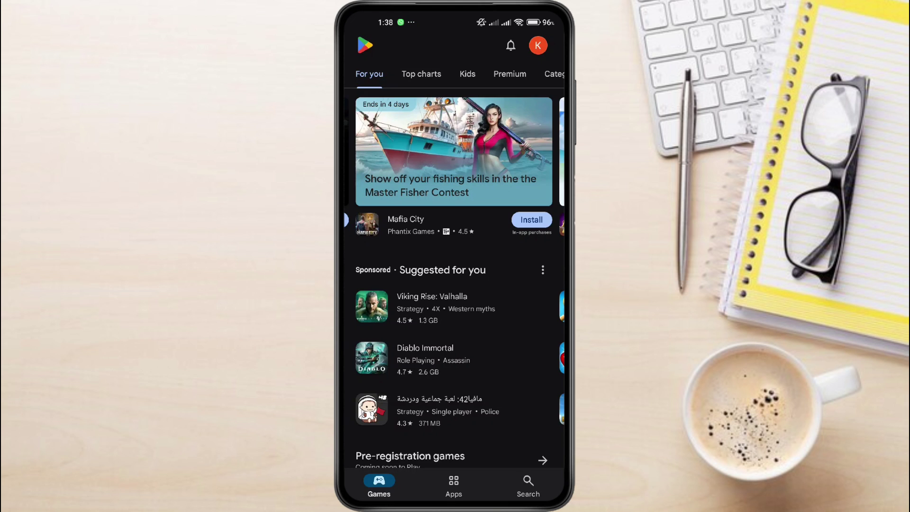
left_click(529, 485)
left_click(434, 45)
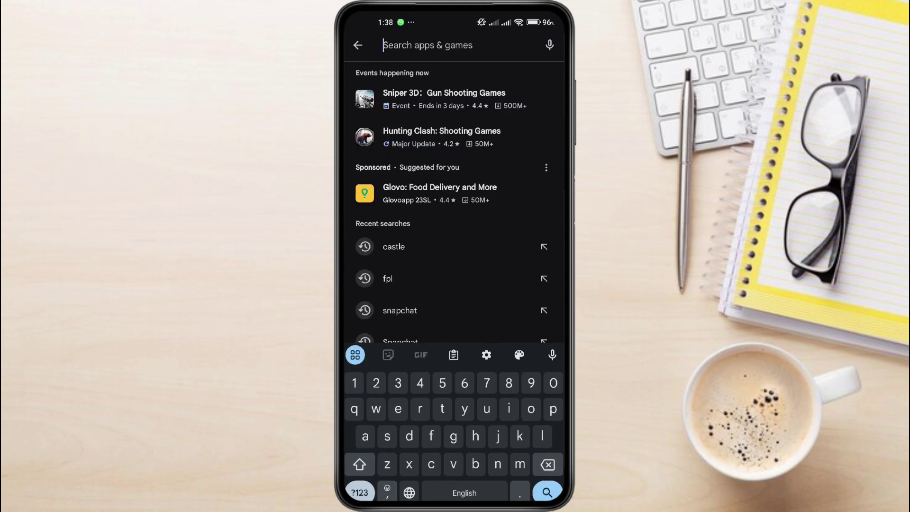
type("castl")
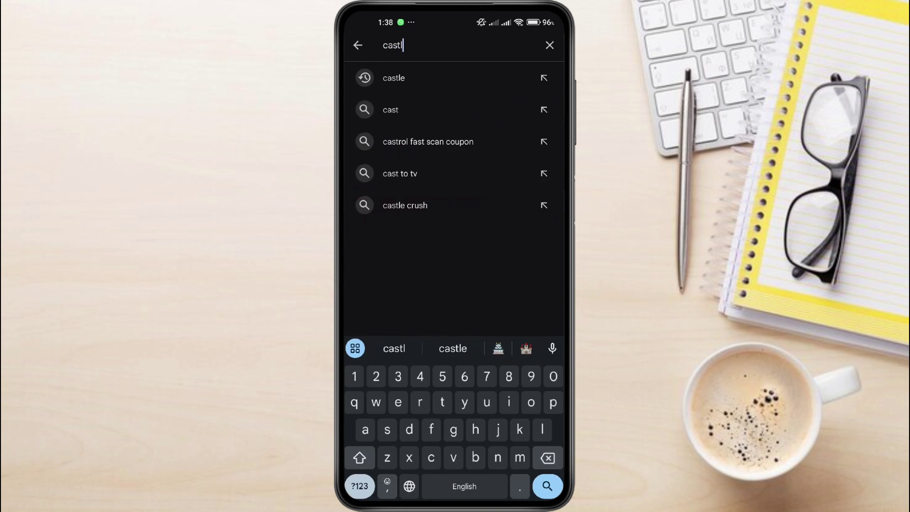
type("e")
key("Return")
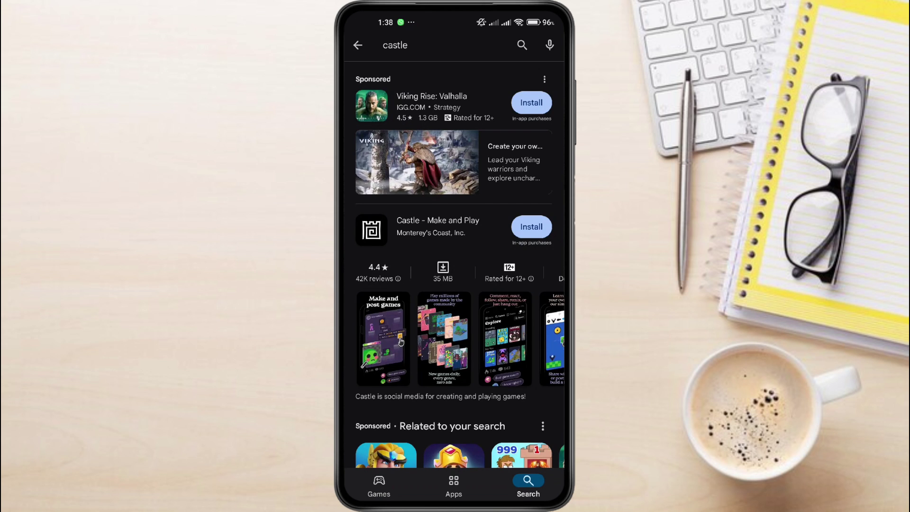
- Install Castle - Make and Play from its store listing
left_click(437, 226)
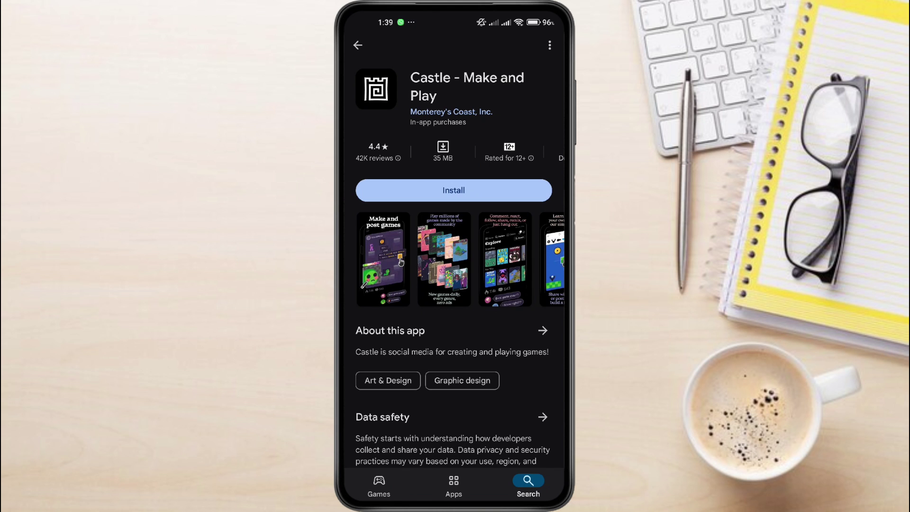
left_click(454, 191)
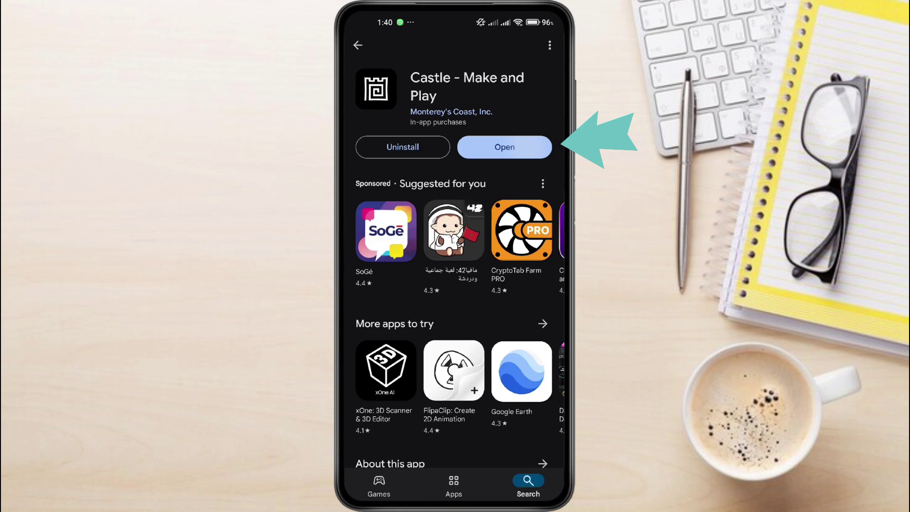
- Open Castle from the Play Store and accept the welcome card with OK!
left_click(505, 147)
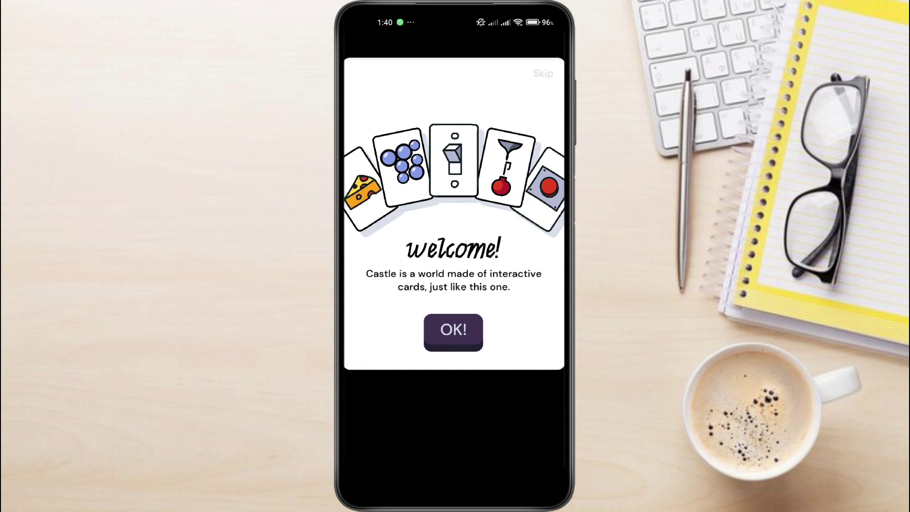
left_click(453, 330)
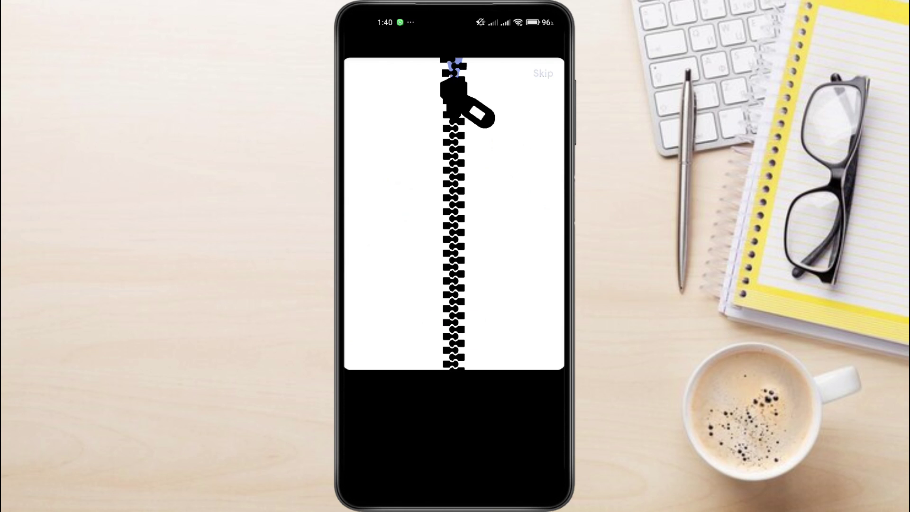